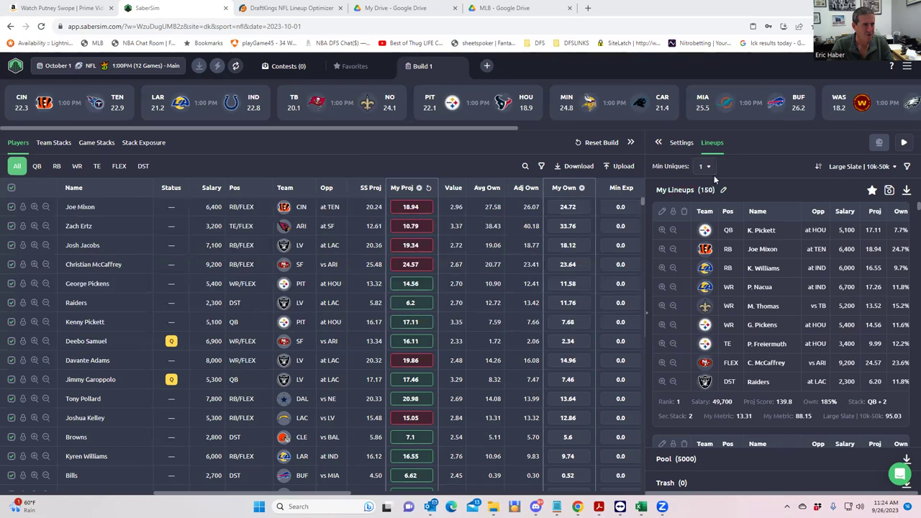
- Collapse the lineup panel and cancel Reset Build, keeping the current settings
click(631, 144)
click(855, 143)
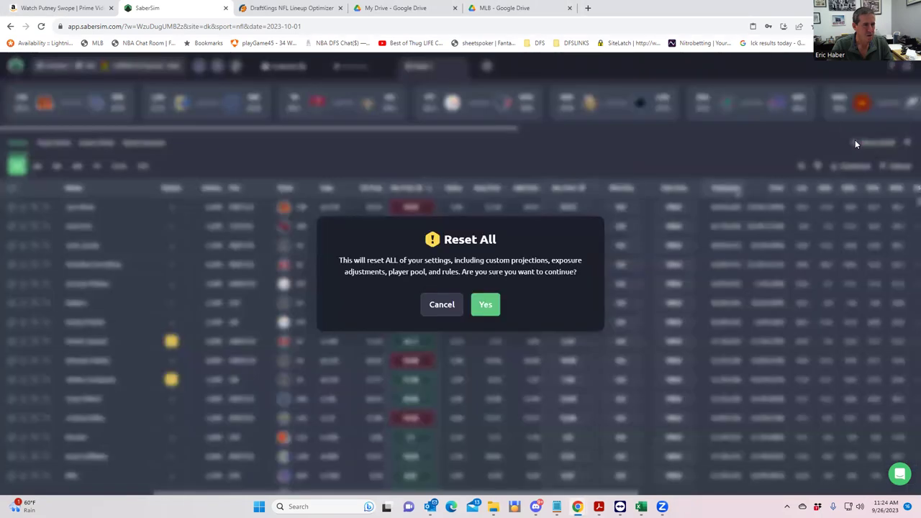
click(442, 305)
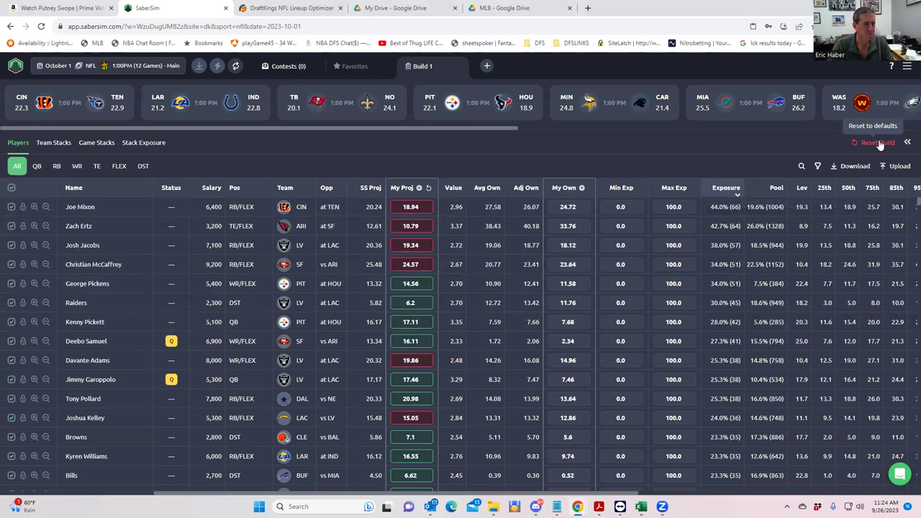
- Rebuild all 150 lineups, discarding the old set; Garoppolo now leads at 137.5
click(908, 142)
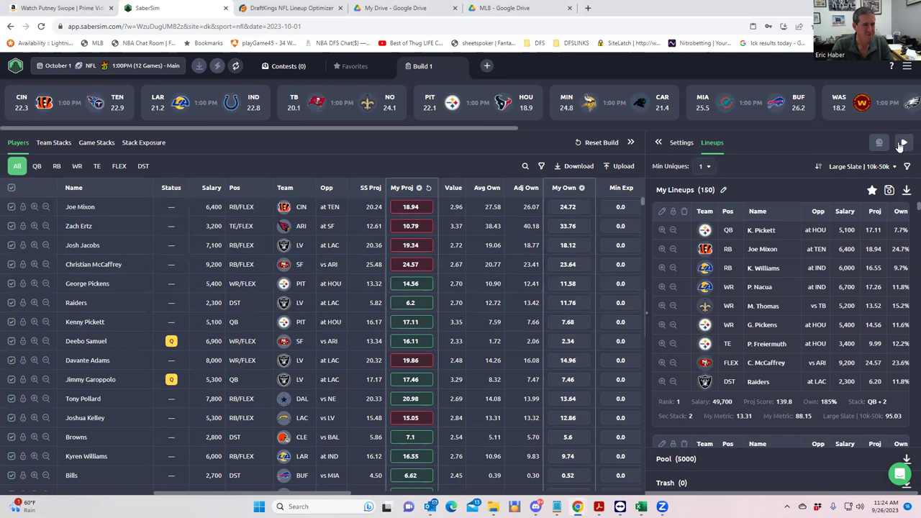
click(905, 144)
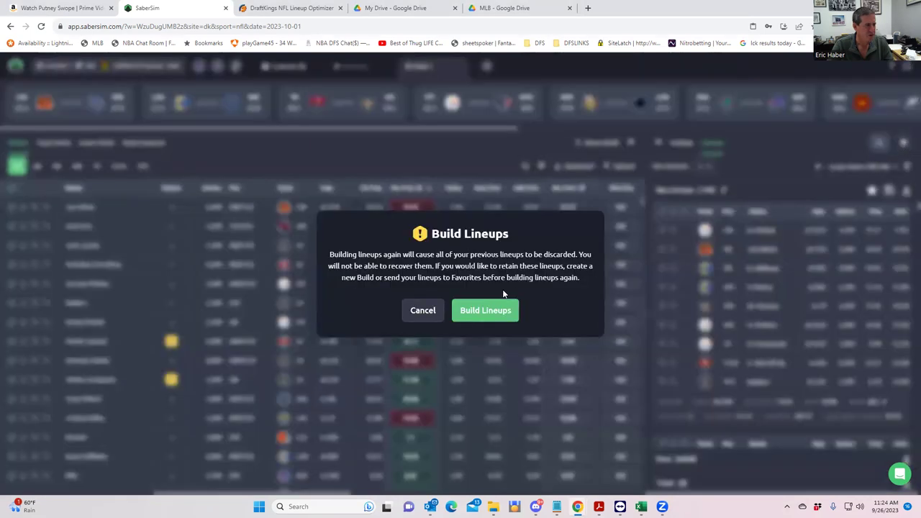
click(492, 313)
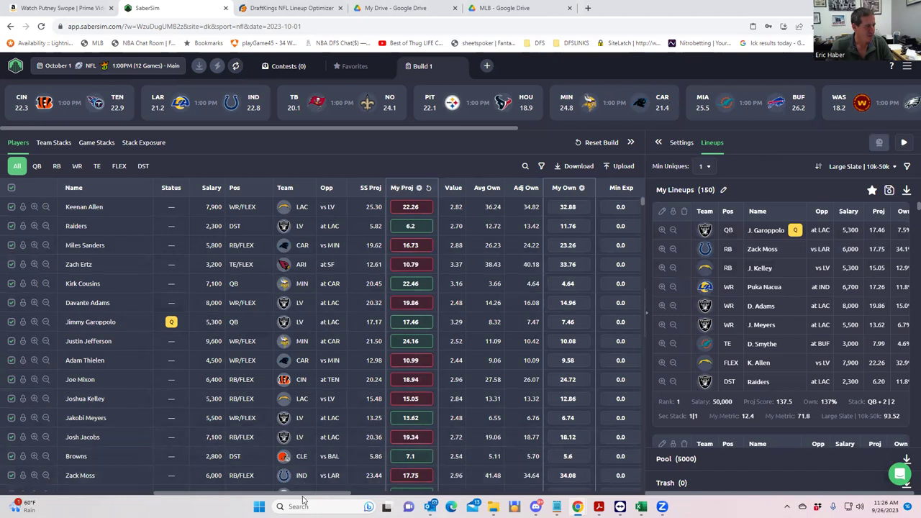
drag(324, 496, 297, 482)
mouse_move(297, 482)
mouse_down()
mouse_move(375, 486)
mouse_move(290, 488)
mouse_up()
- View stack-type exposure, then team stacks showing MIN at 43.3% and LV at 41.3%
click(150, 143)
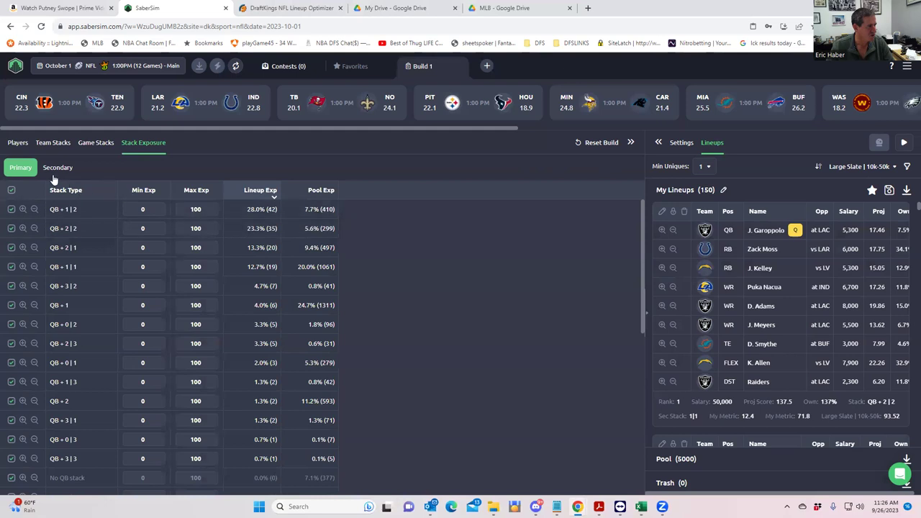
click(52, 143)
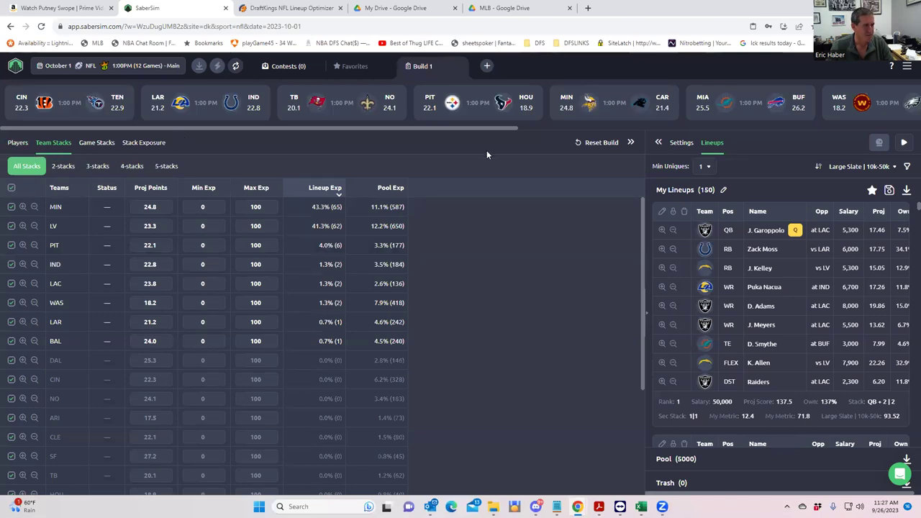
- Add a new contest sim named MillyMaker in the build's Contest Sim Settings
click(677, 145)
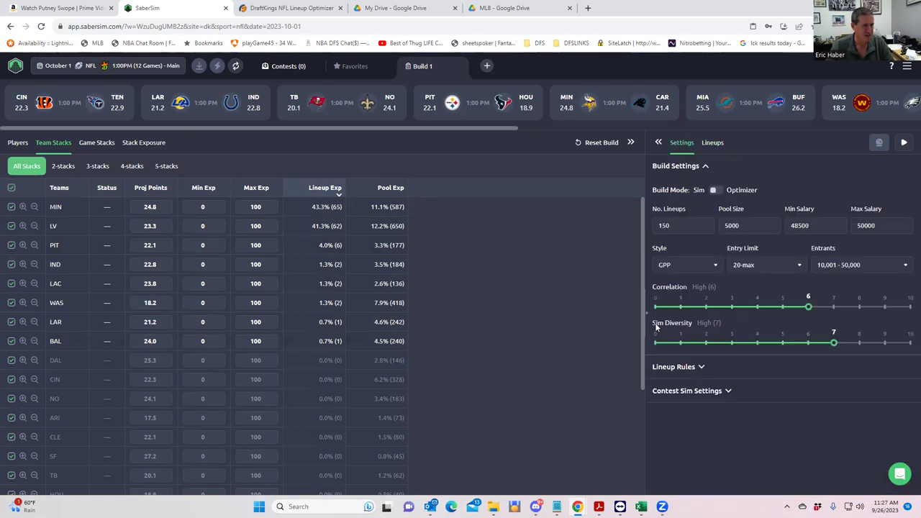
click(704, 391)
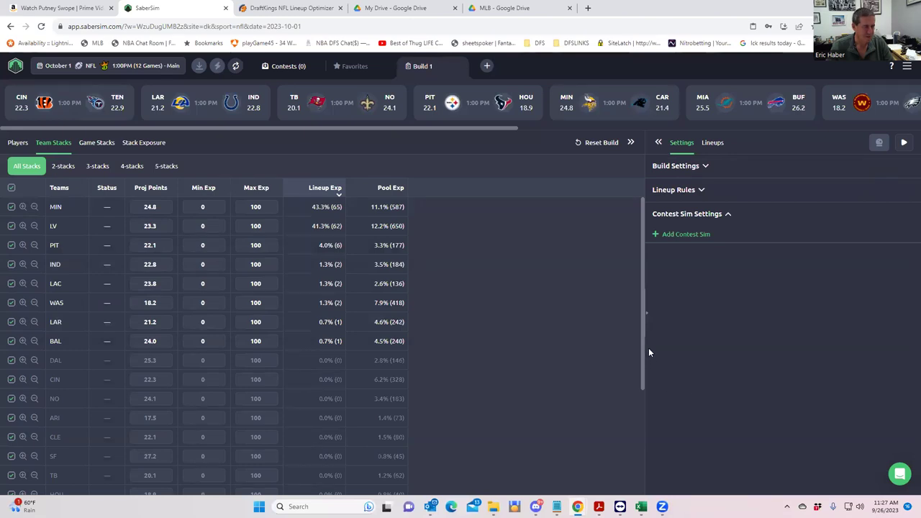
click(655, 235)
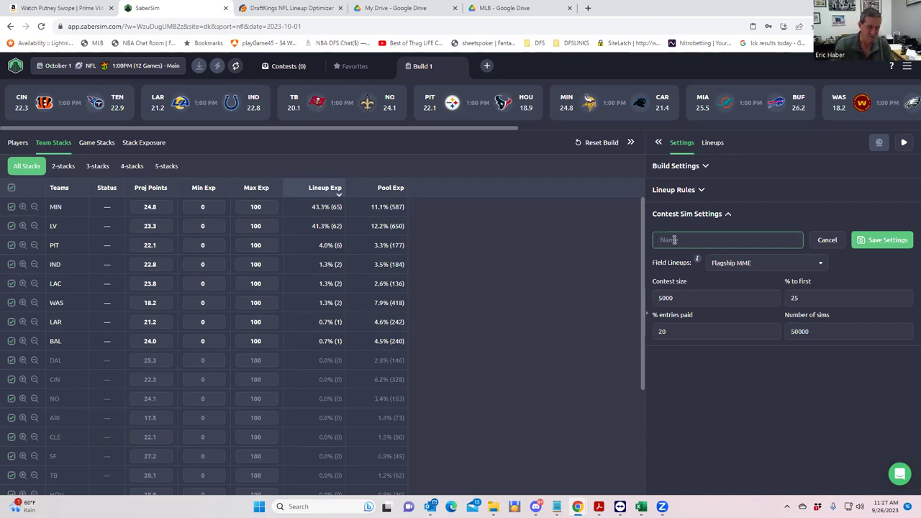
text(MillyBa)
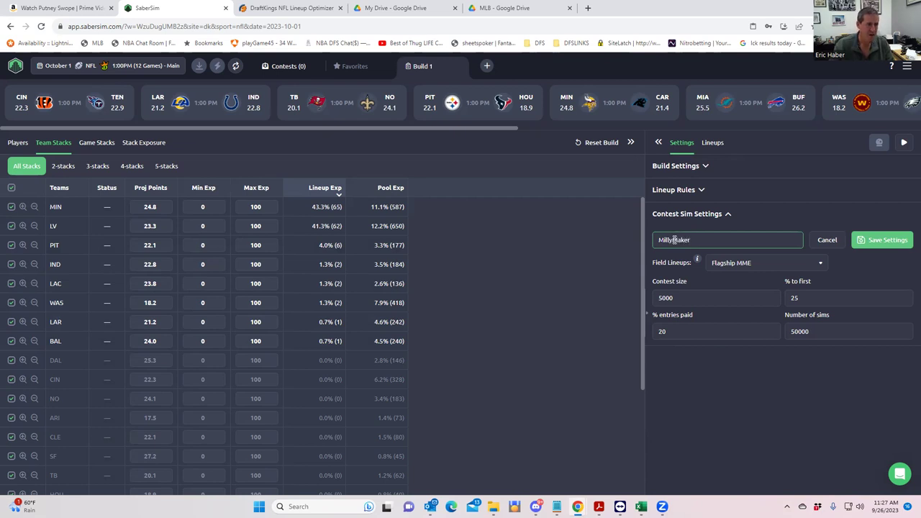
- Fill the MillyMaker fields: contest size 5000, 25% to first, 20% entries paid
click(690, 298)
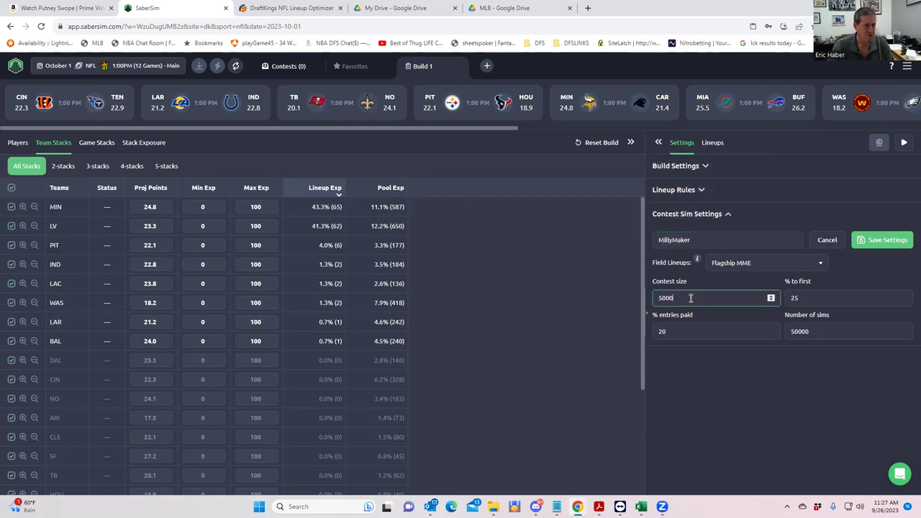
click(823, 295)
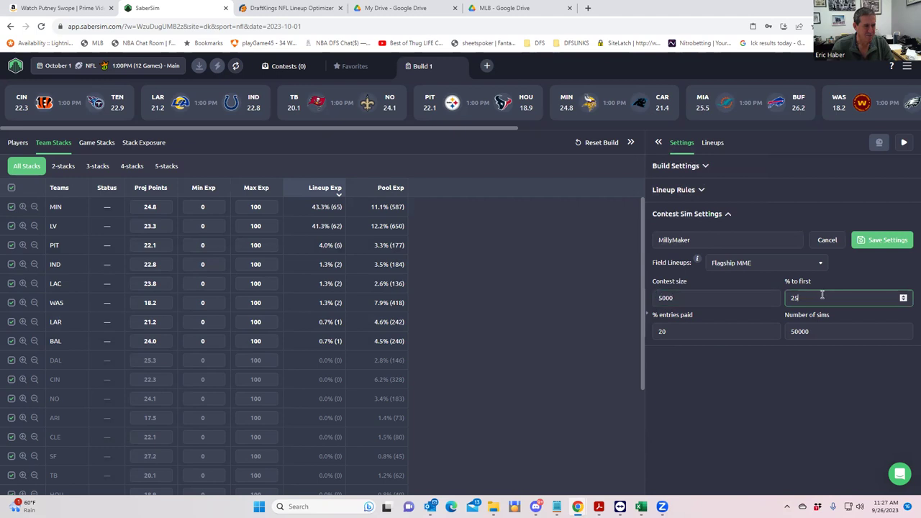
click(699, 325)
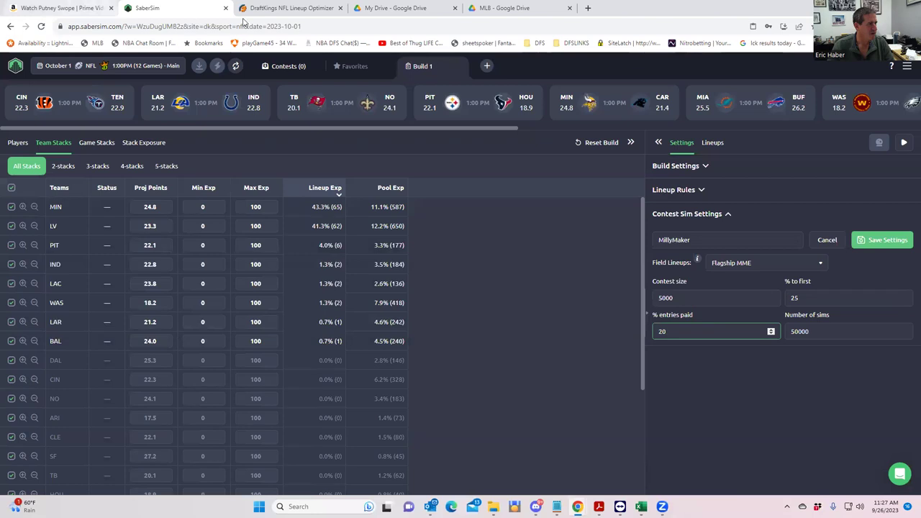
- Load draftkings.com in the second browser tab
click(278, 12)
click(280, 29)
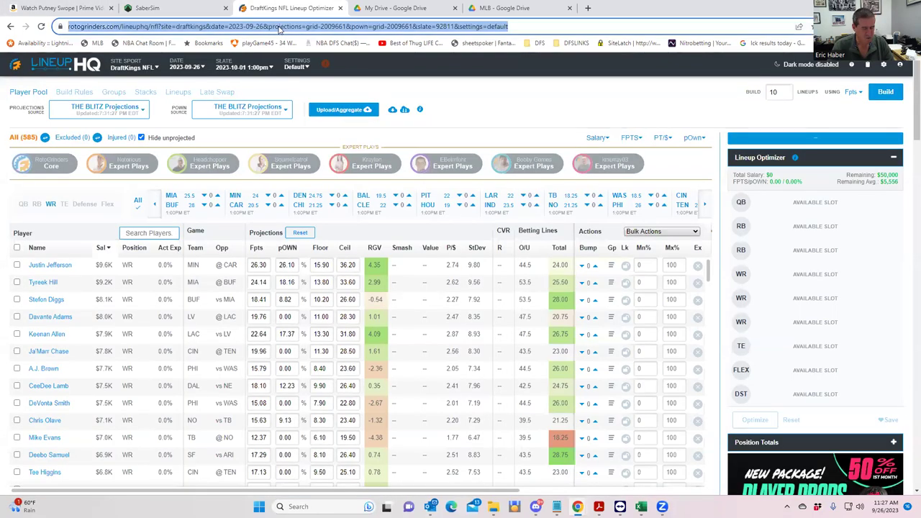
text(dr)
key(Return)
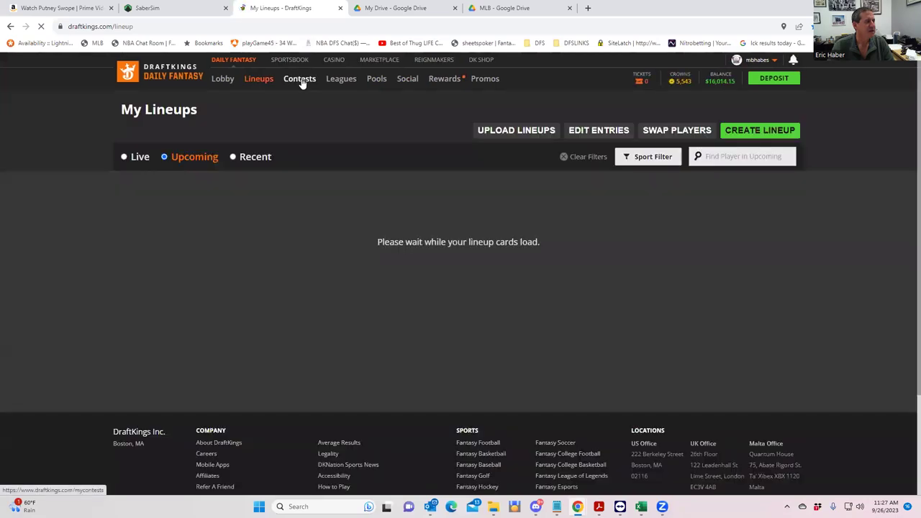
- Open the NFL $3.5M Millionaire contest details: 207.2K entries, 150 max per user
click(302, 82)
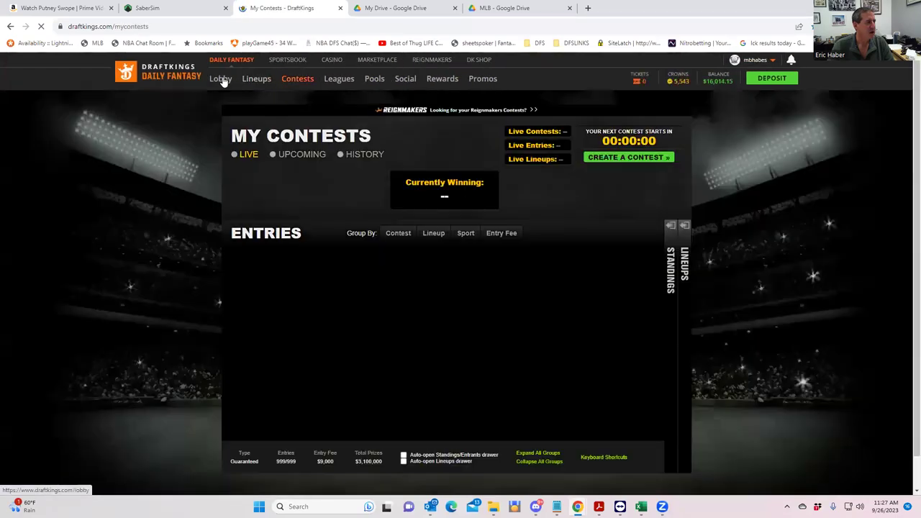
click(228, 84)
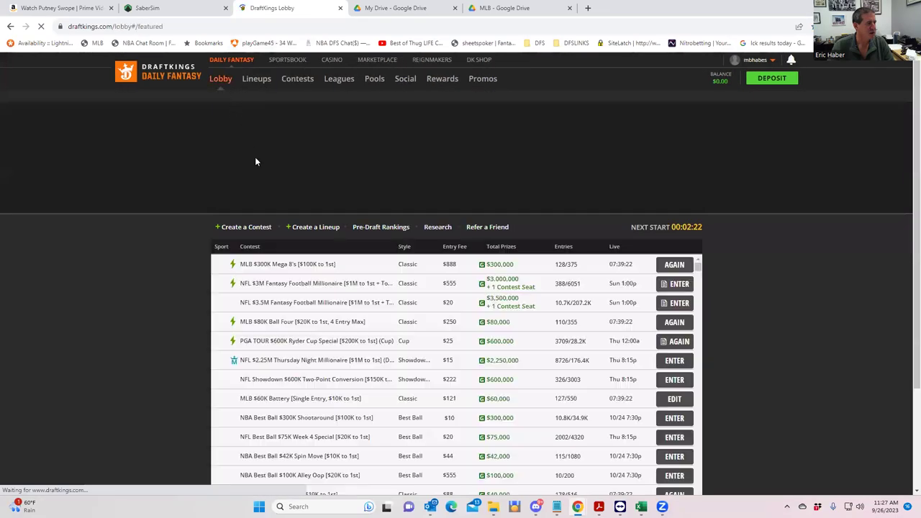
click(207, 101)
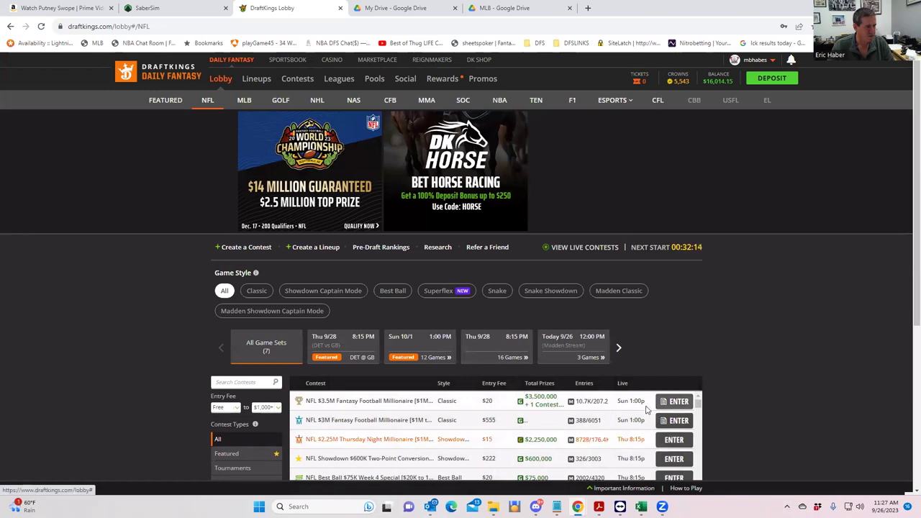
click(383, 407)
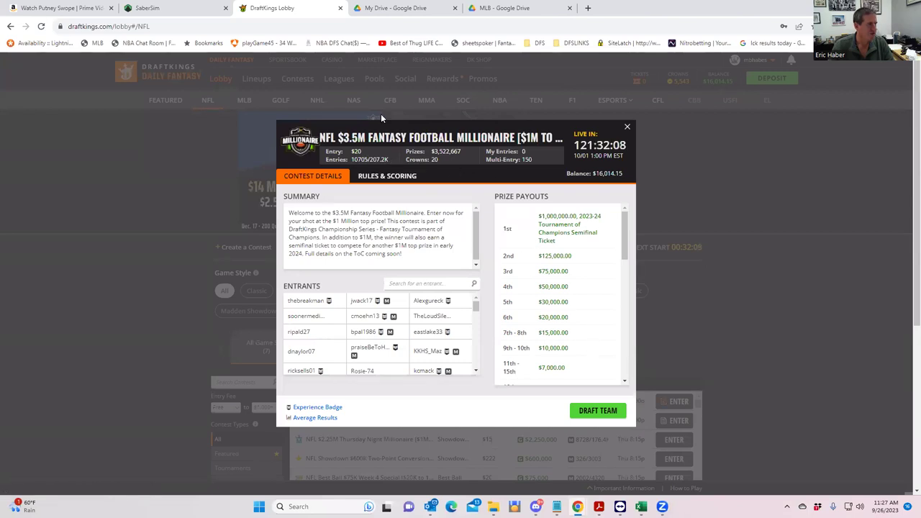
click(173, 9)
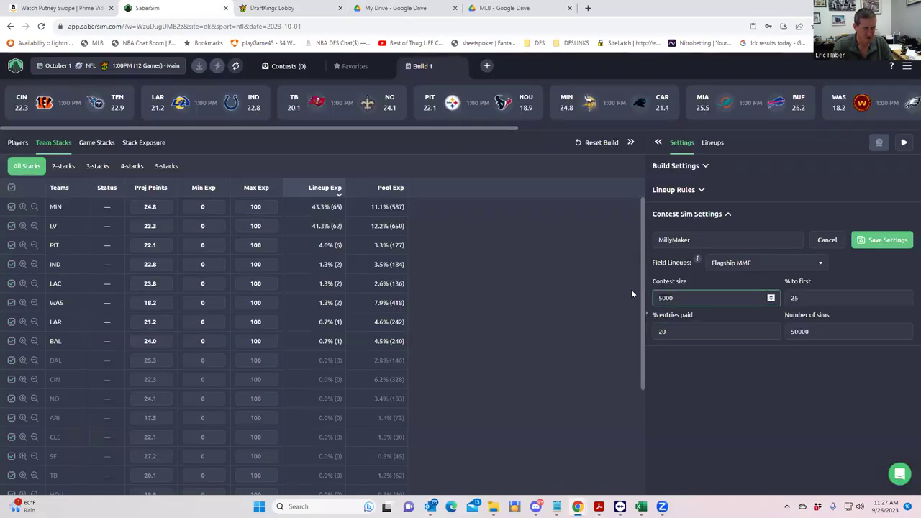
- Set the MillyMaker contest size to 207200 to match the DraftKings contest
key(ctrl+a)
text(207200)
click(283, 10)
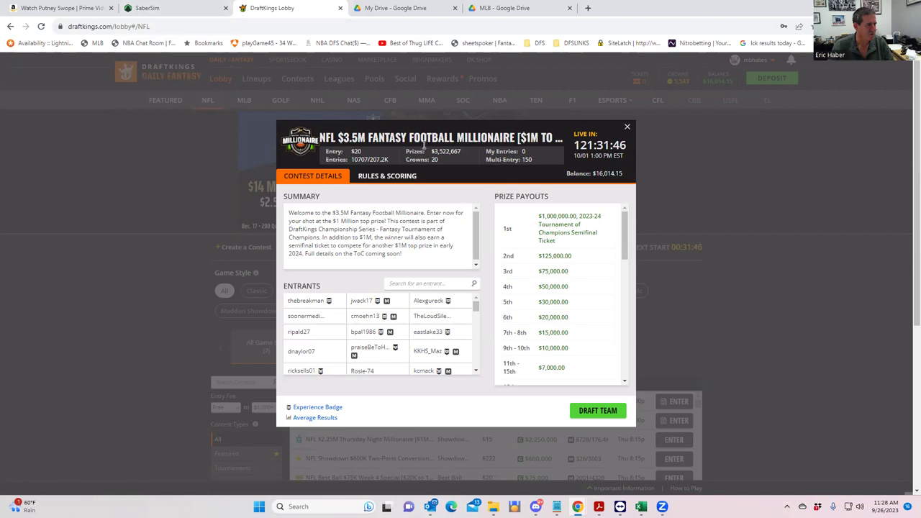
click(171, 8)
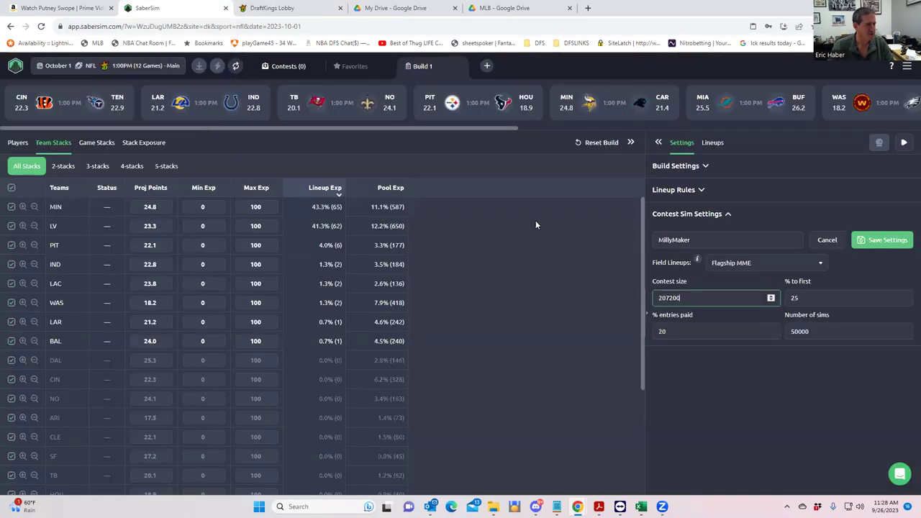
- Set % to first to 20 after checking the Millionaire payouts, keeping 20% entries paid
click(792, 299)
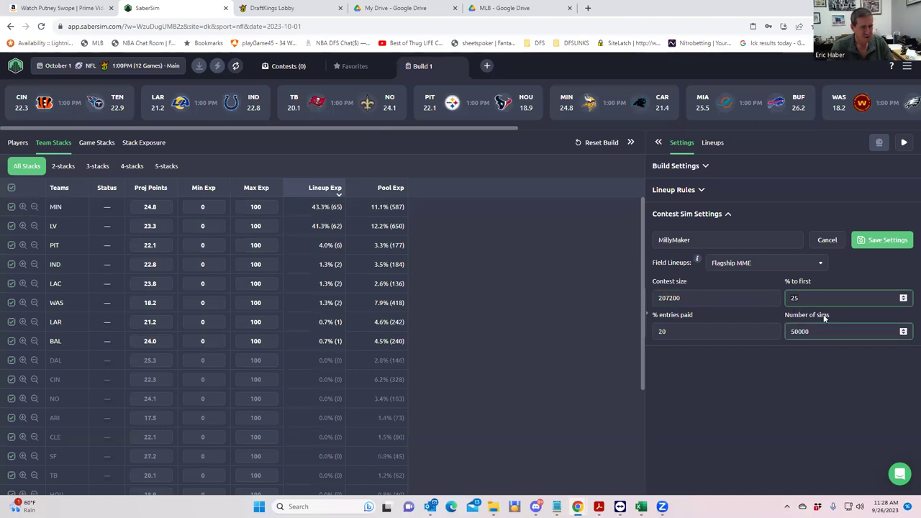
key(BackSpace)
key(BackSpace)
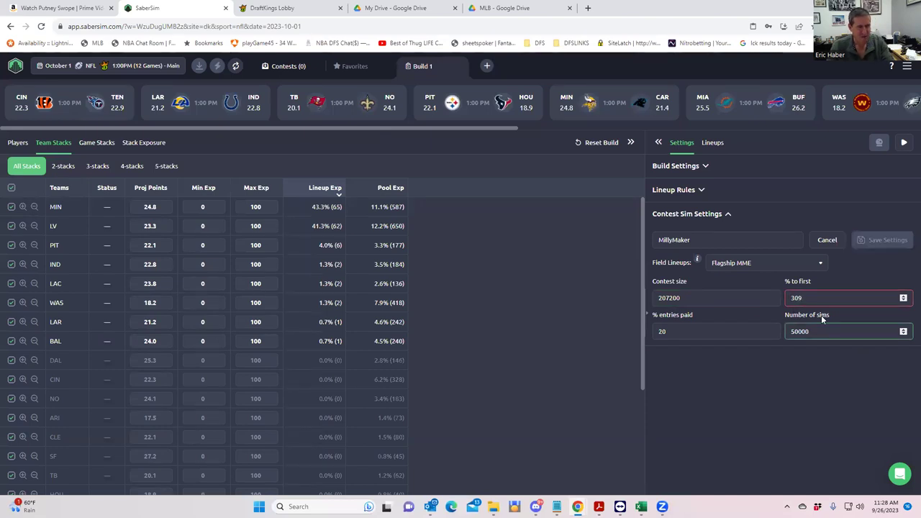
text(30)
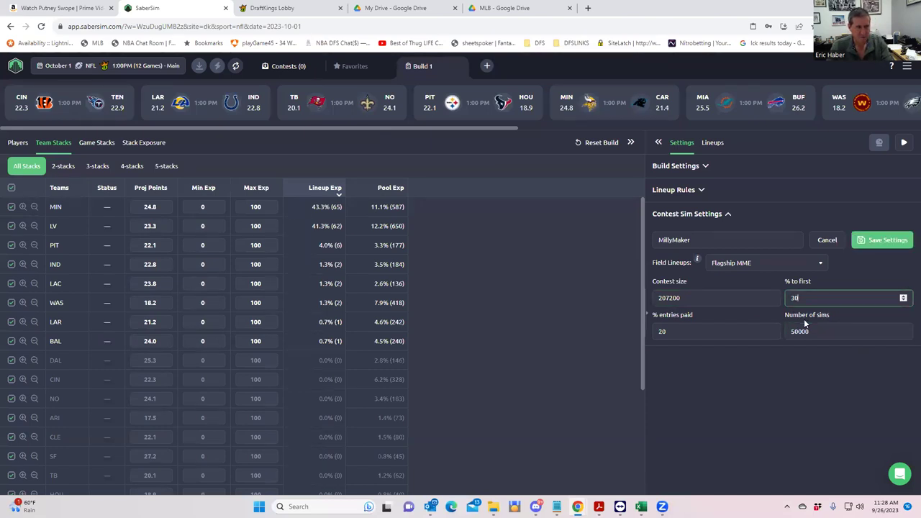
click(683, 332)
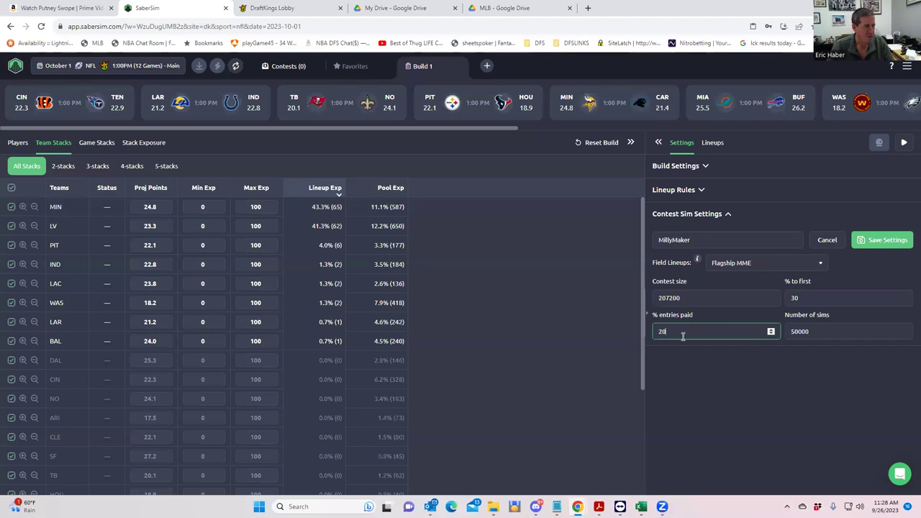
click(286, 8)
drag(626, 239, 612, 387)
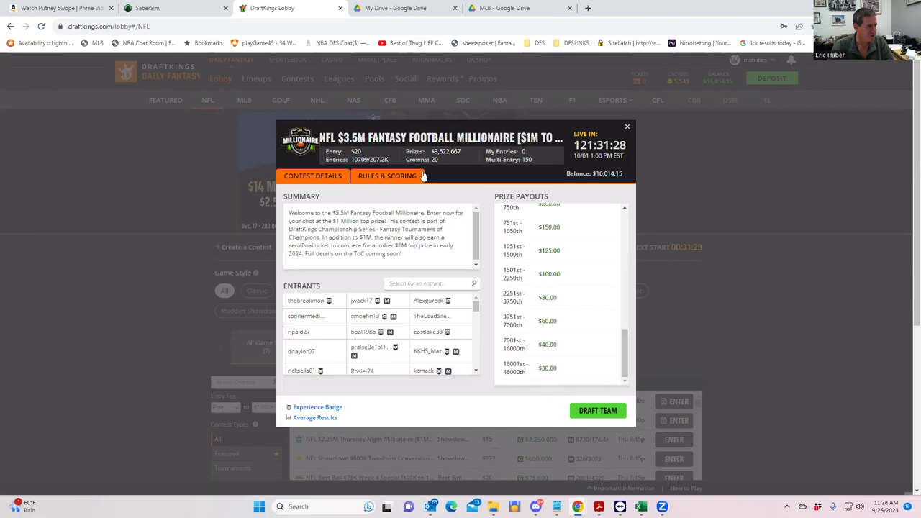
click(626, 127)
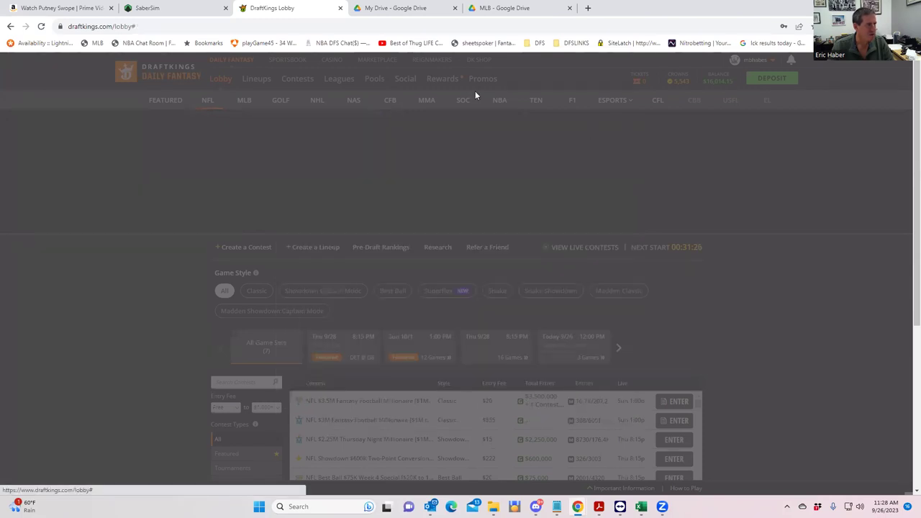
key(ctrl+shift+Tab)
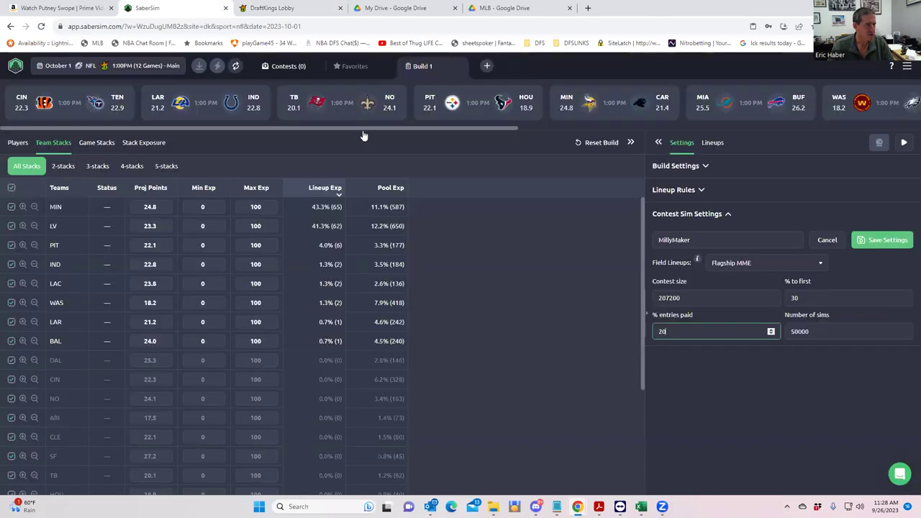
click(800, 297)
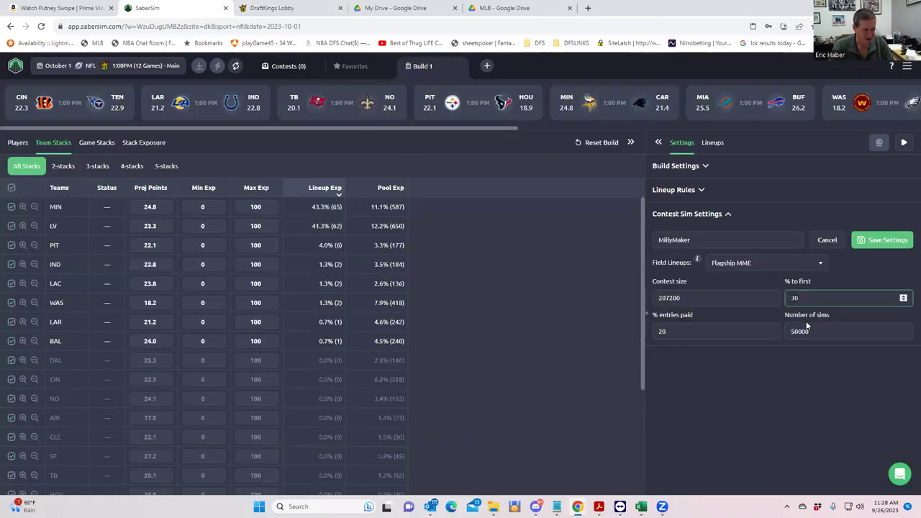
click(767, 399)
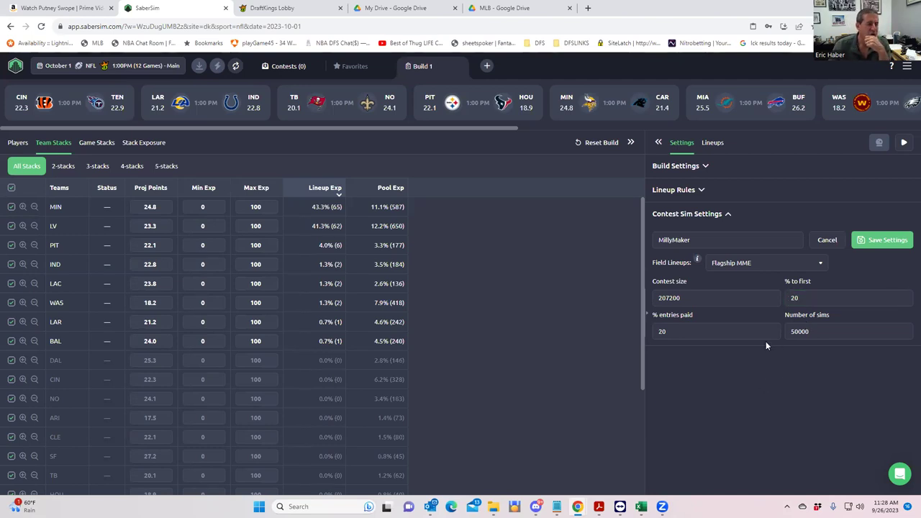
- Keep Flagship MME under SaberSim Ownership as field lineups and save the MillyMaker sim
click(785, 267)
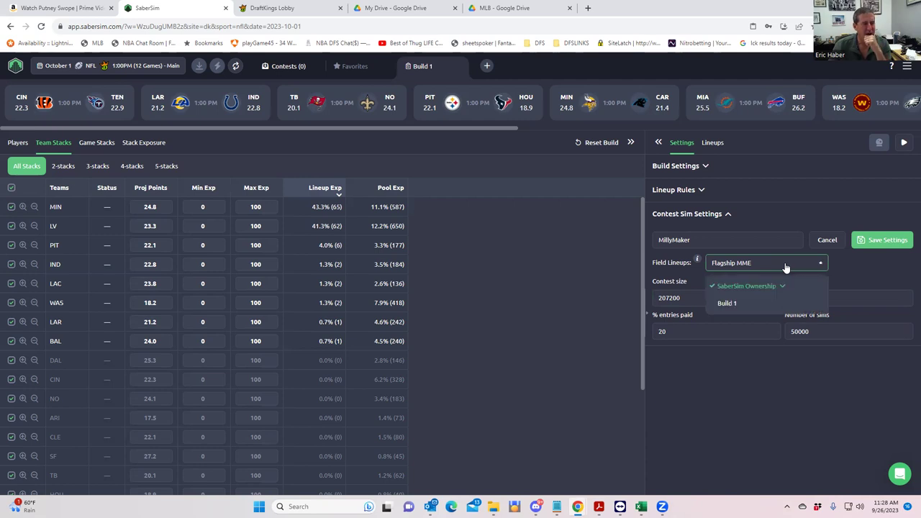
click(782, 288)
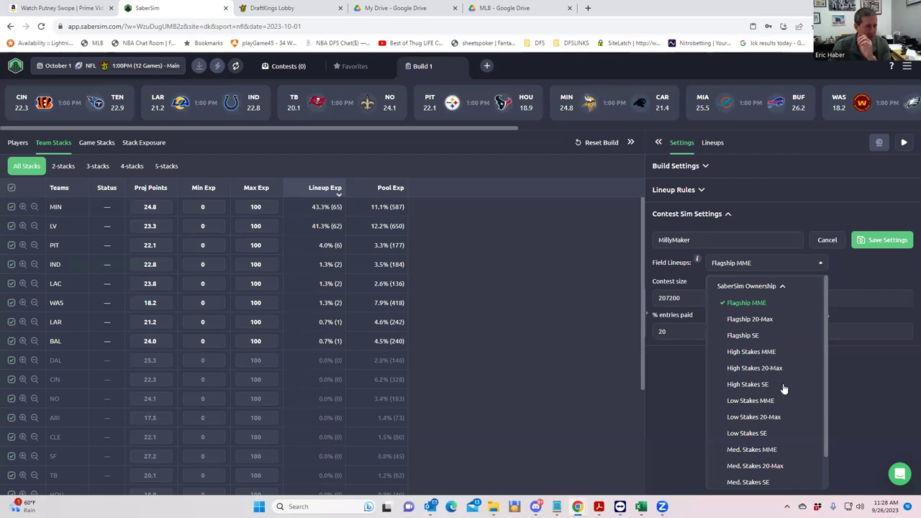
click(845, 385)
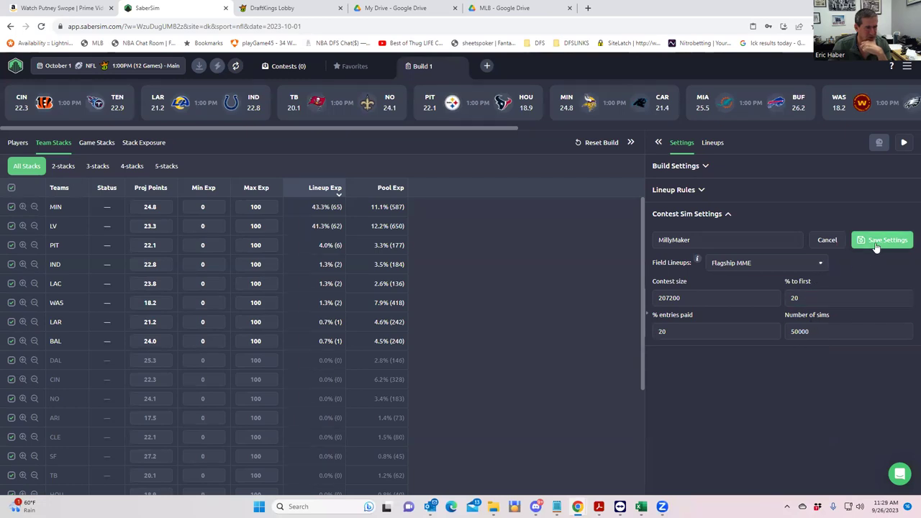
key(Escape)
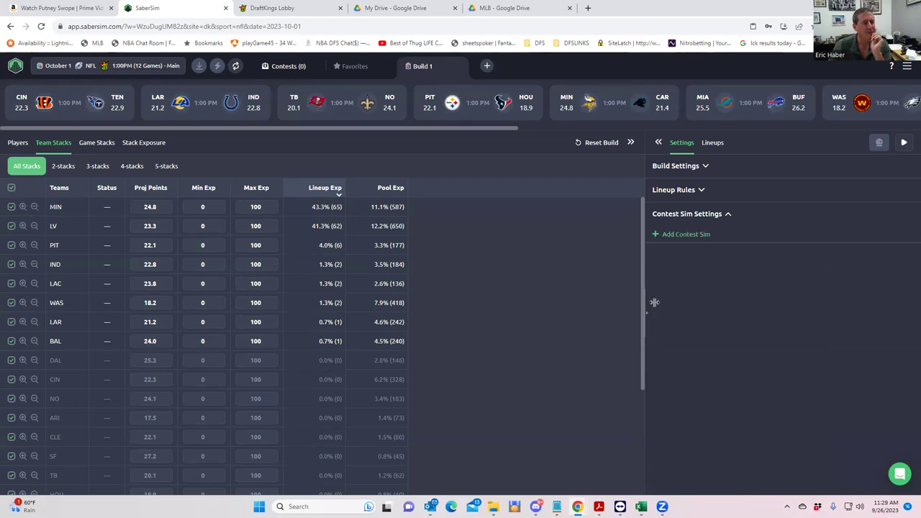
- Run the MillyMaker contest sim on the 150 lineups and browse the SaberScore sort metrics
click(712, 144)
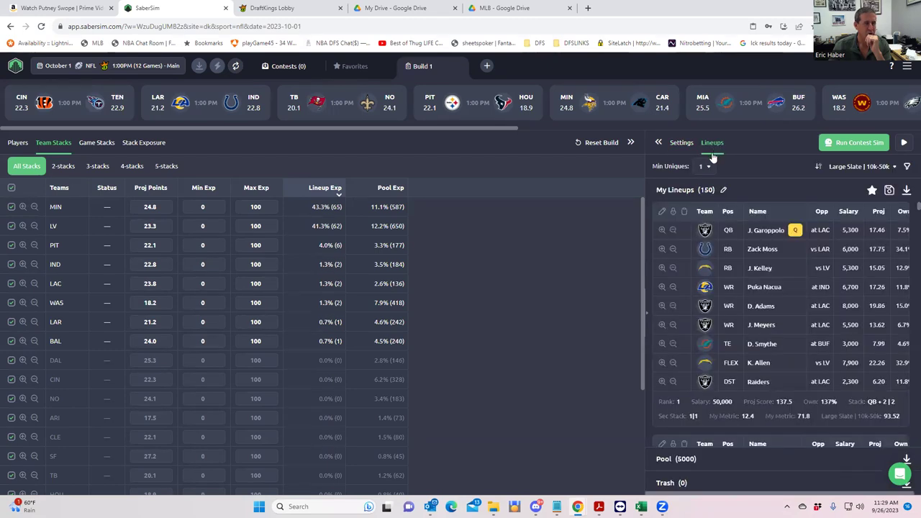
click(837, 147)
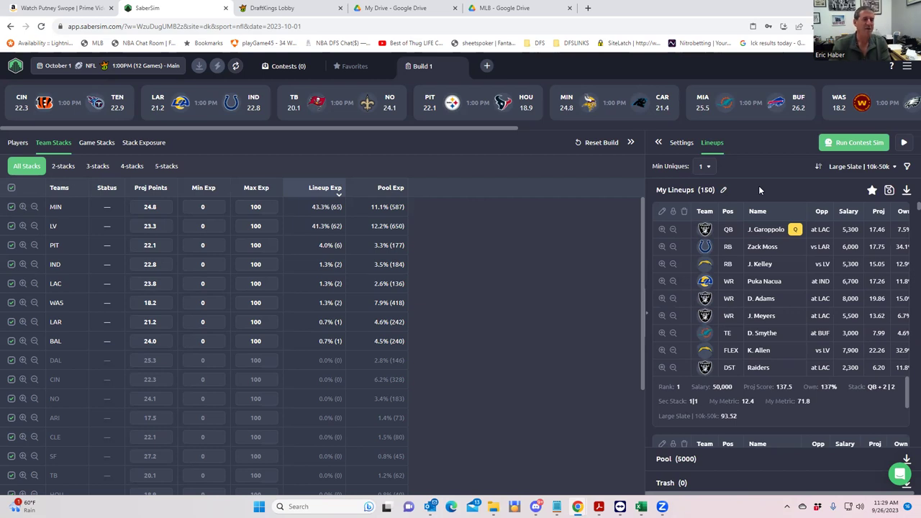
click(896, 167)
click(850, 186)
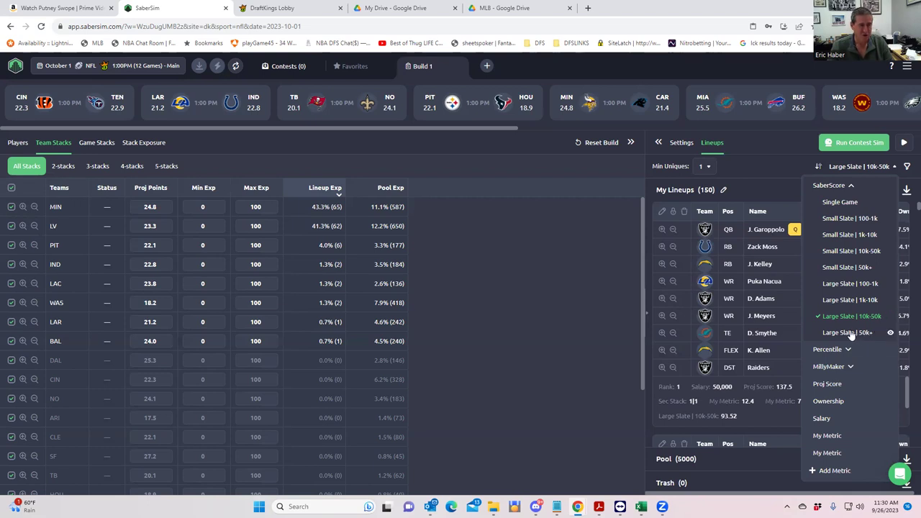
- Sort lineups by Large Slate | 50k+, then by MillyMaker ROI, topped by 167.0%
click(847, 332)
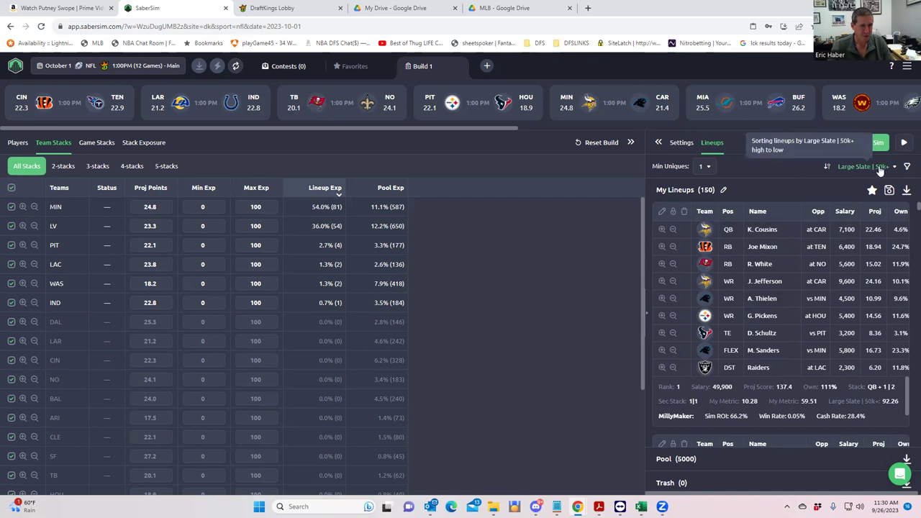
click(895, 171)
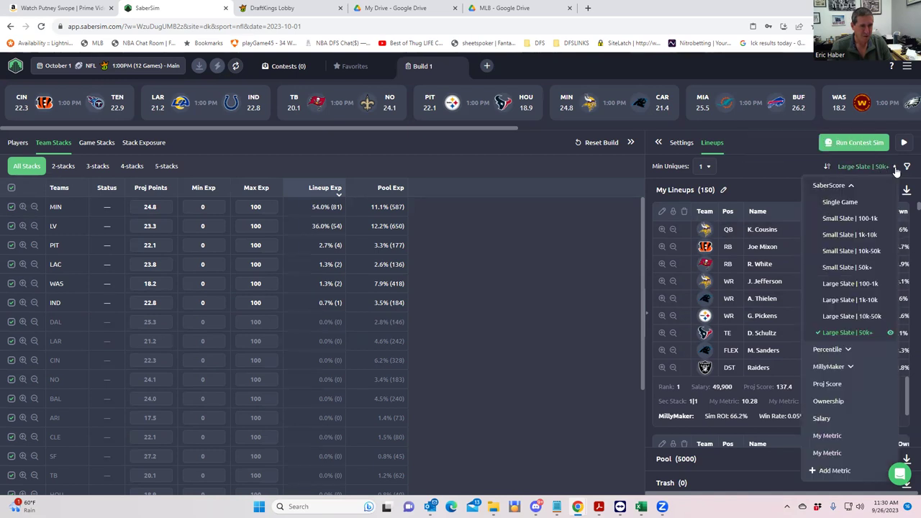
click(850, 369)
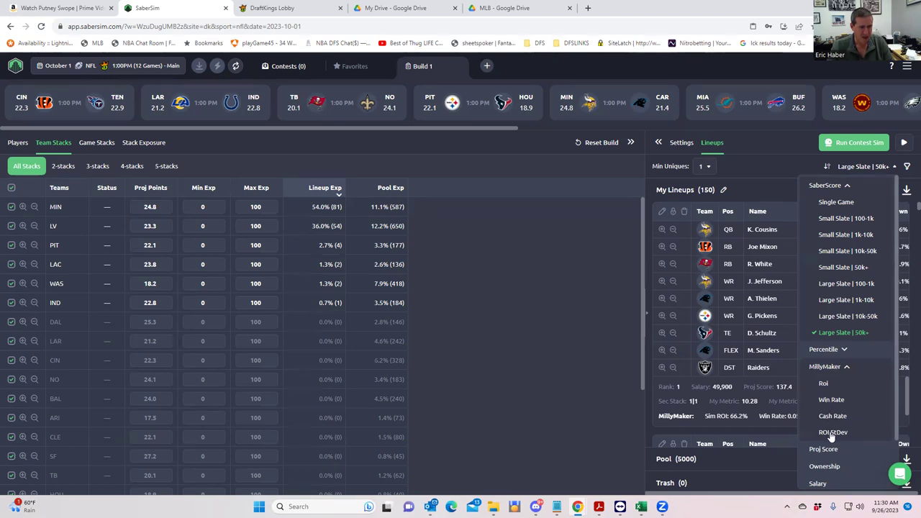
click(824, 384)
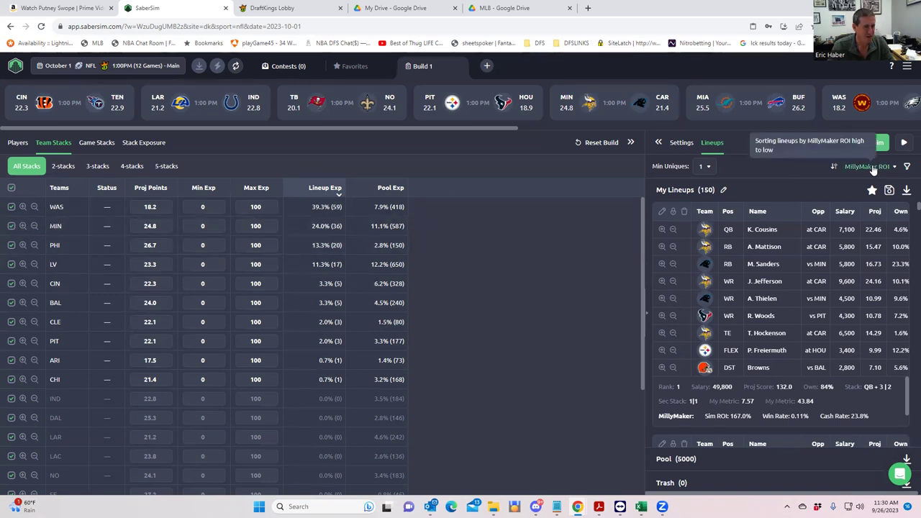
click(895, 169)
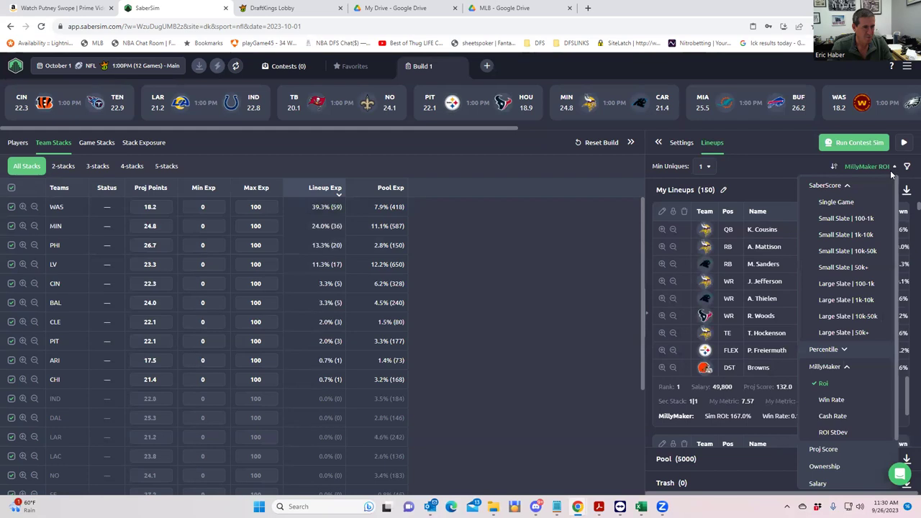
click(845, 317)
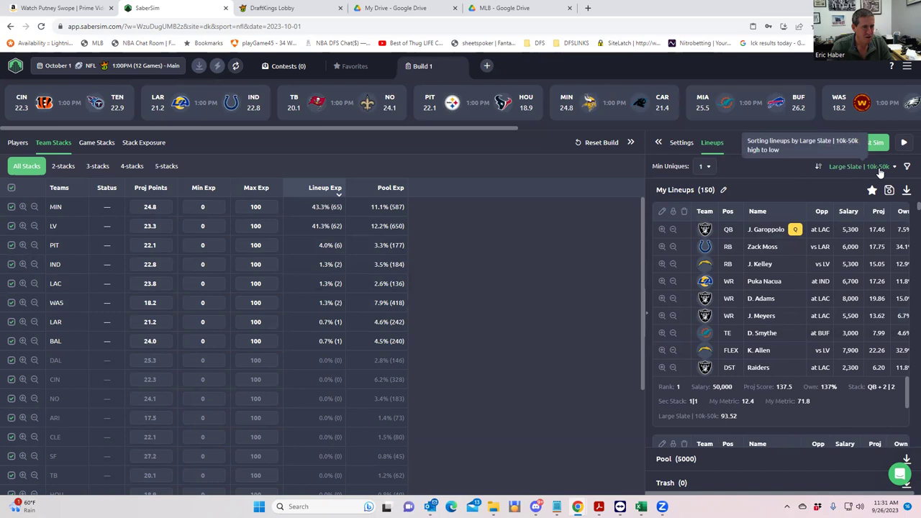
click(876, 167)
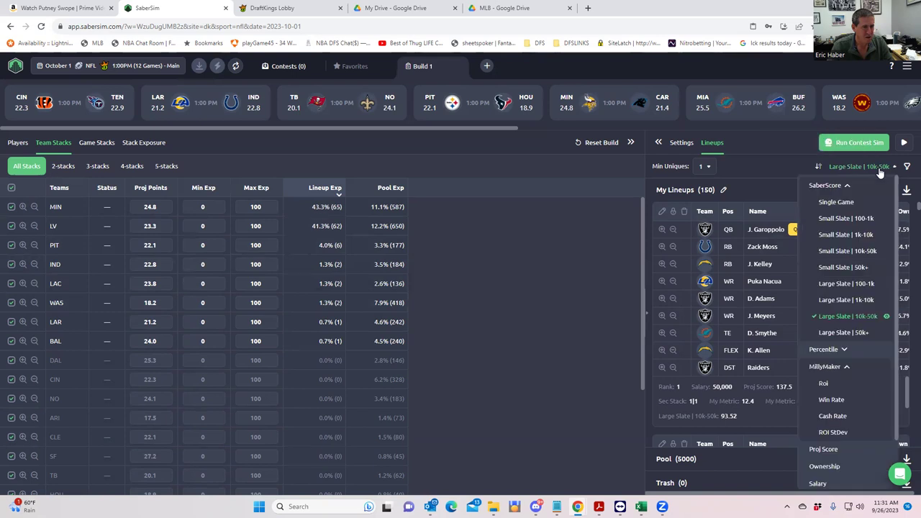
click(834, 334)
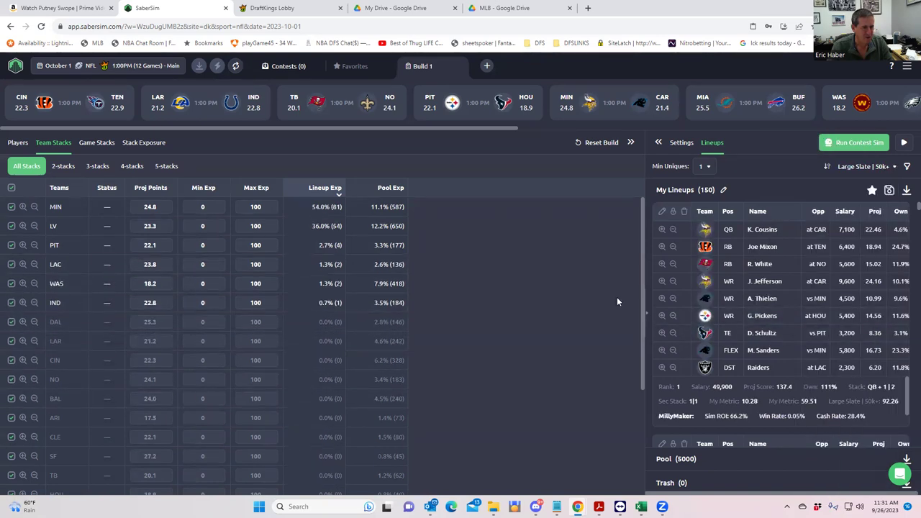
click(885, 166)
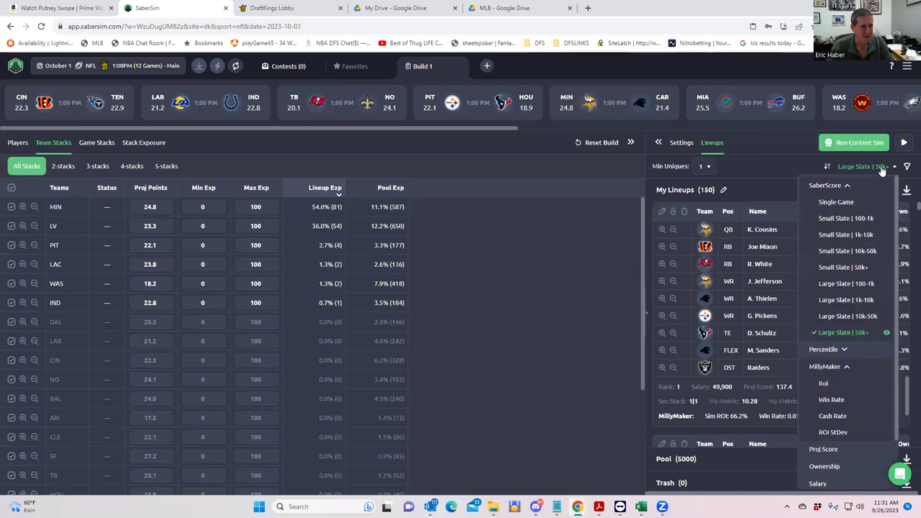
click(824, 386)
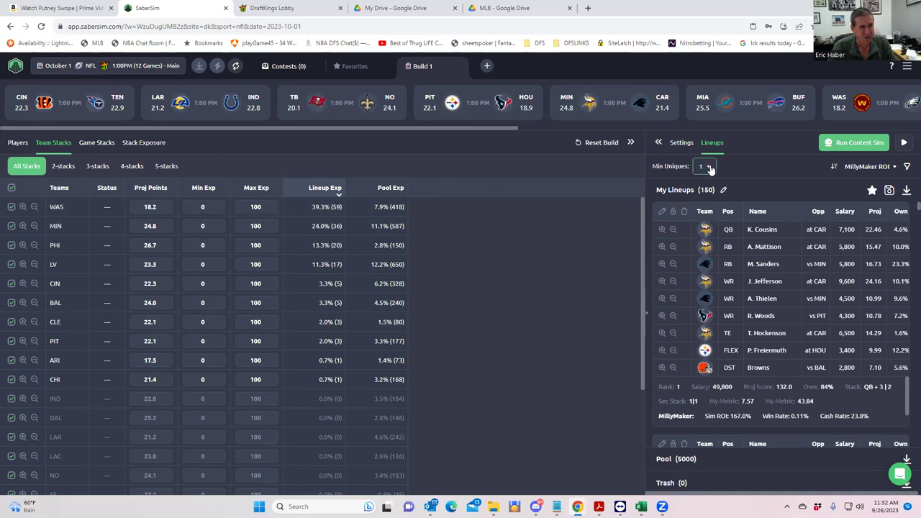
- Set Min Uniques to 2 and view stack-type exposure, led by QB + 2 | 1 at 20.7%
click(708, 167)
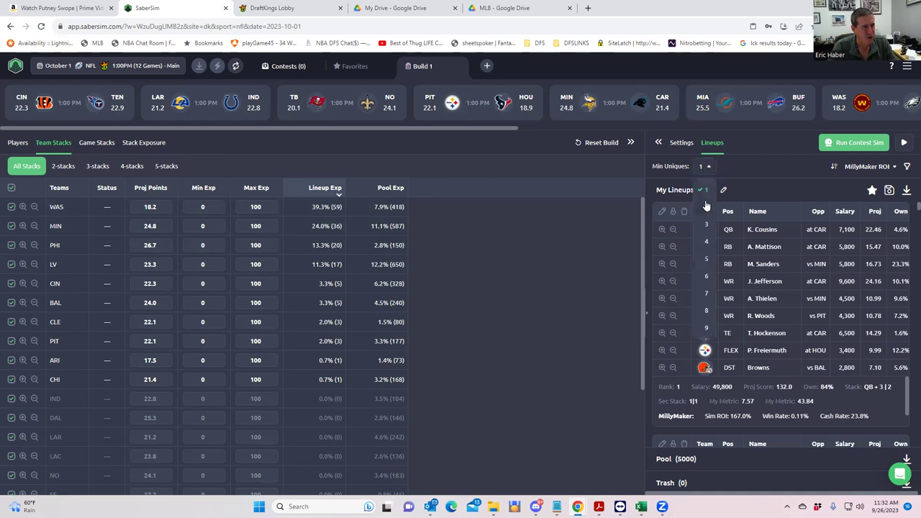
click(706, 206)
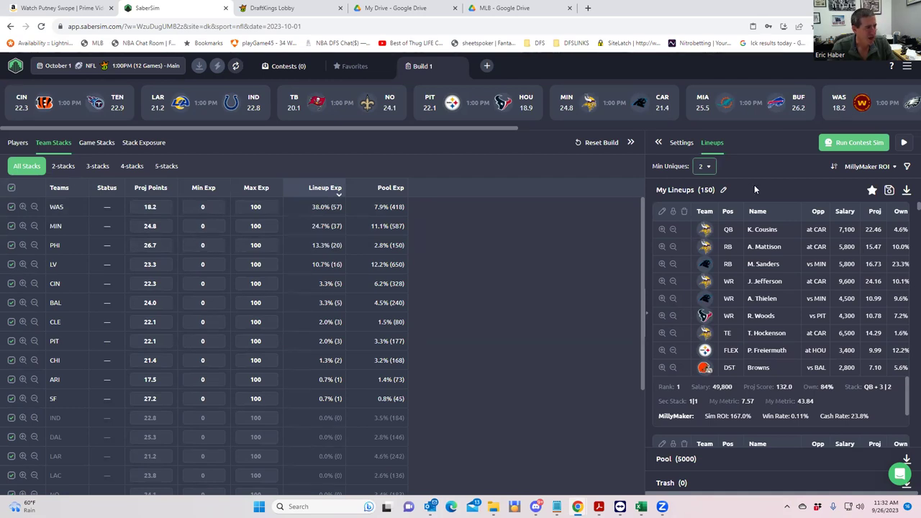
click(128, 143)
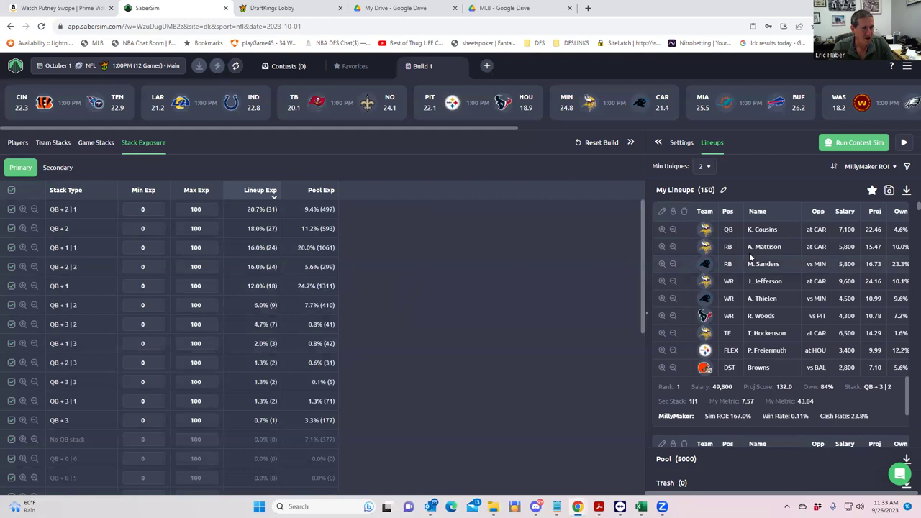
- Export the 150 lineups to a CSV file (lineups_dk_nfl_clas…)
click(906, 191)
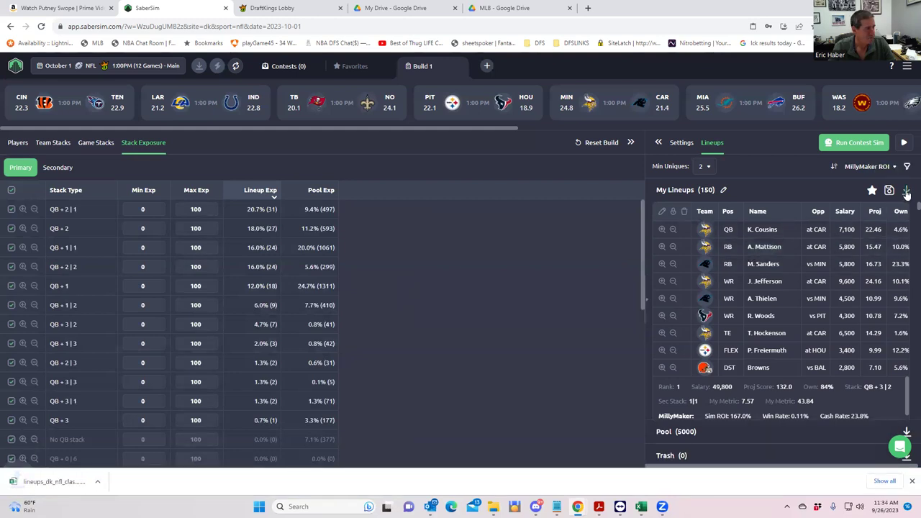